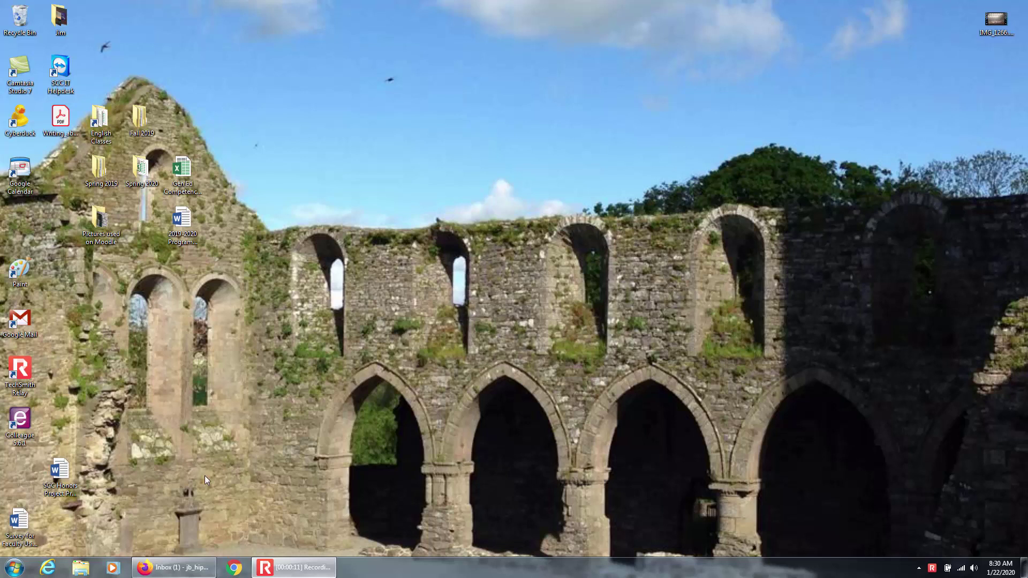
Step: Launch Word 2016 from the Start menu with a new blank document
{"action": "left_click", "coordinate": [15, 568]}
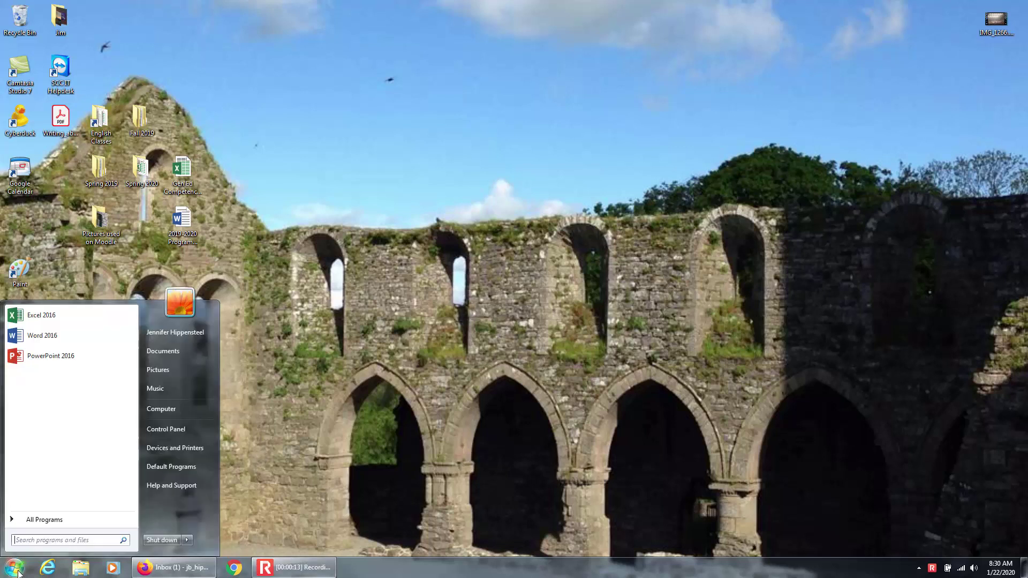
{"action": "left_click", "coordinate": [48, 335]}
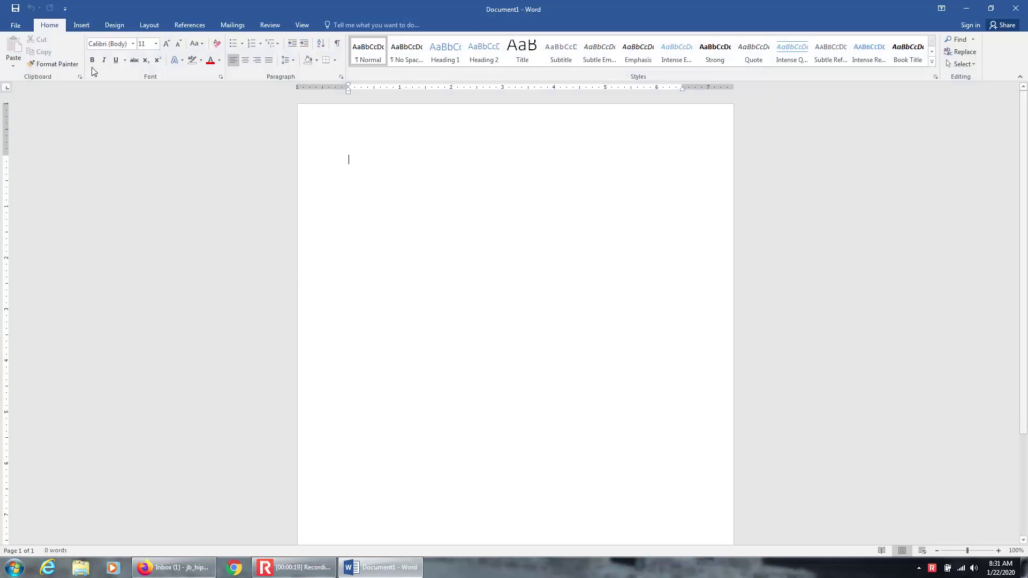
{"action": "left_click", "coordinate": [15, 26]}
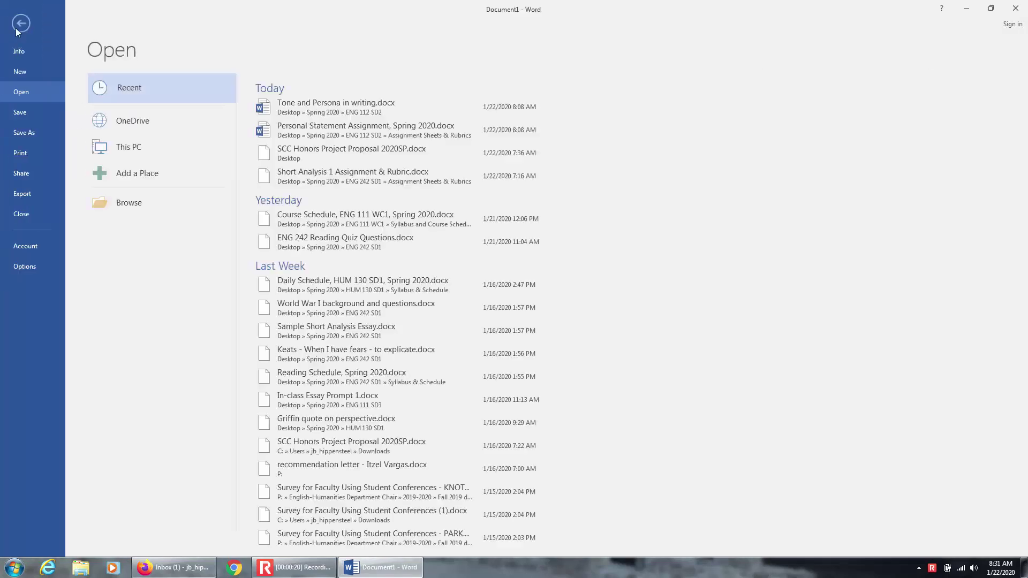
{"action": "left_click", "coordinate": [25, 73]}
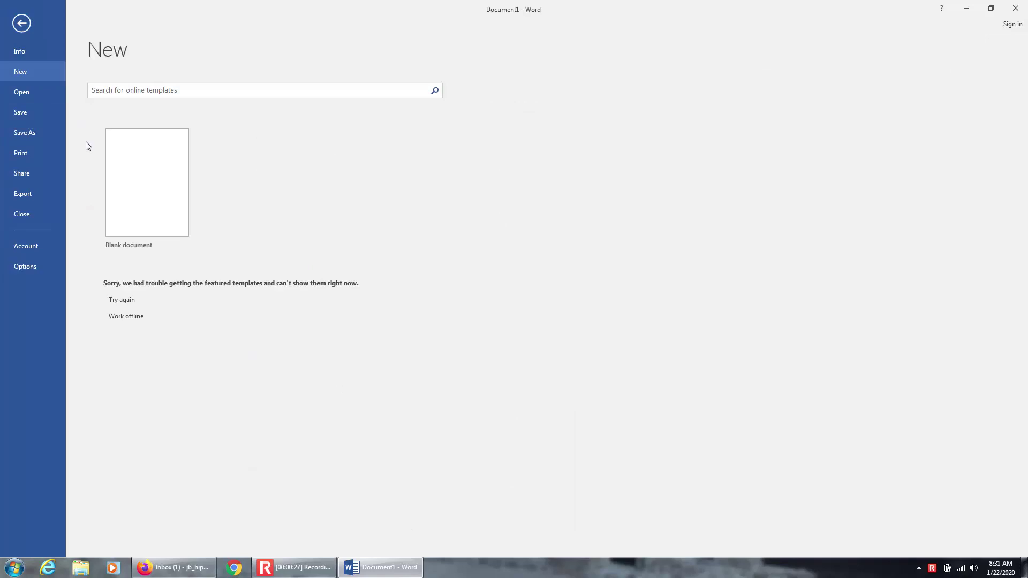
{"action": "left_click", "coordinate": [168, 90]}
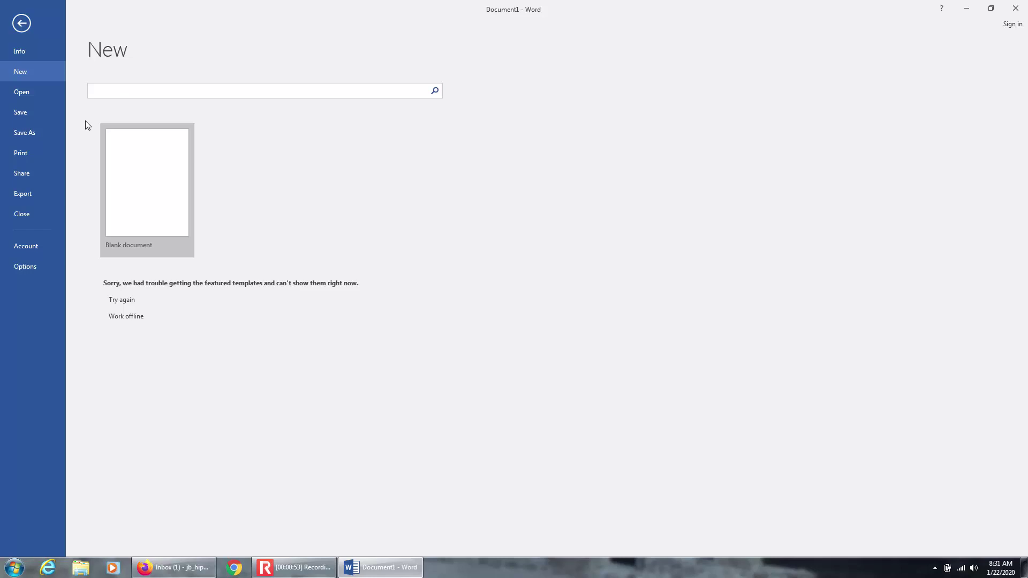
{"action": "left_click", "coordinate": [24, 24]}
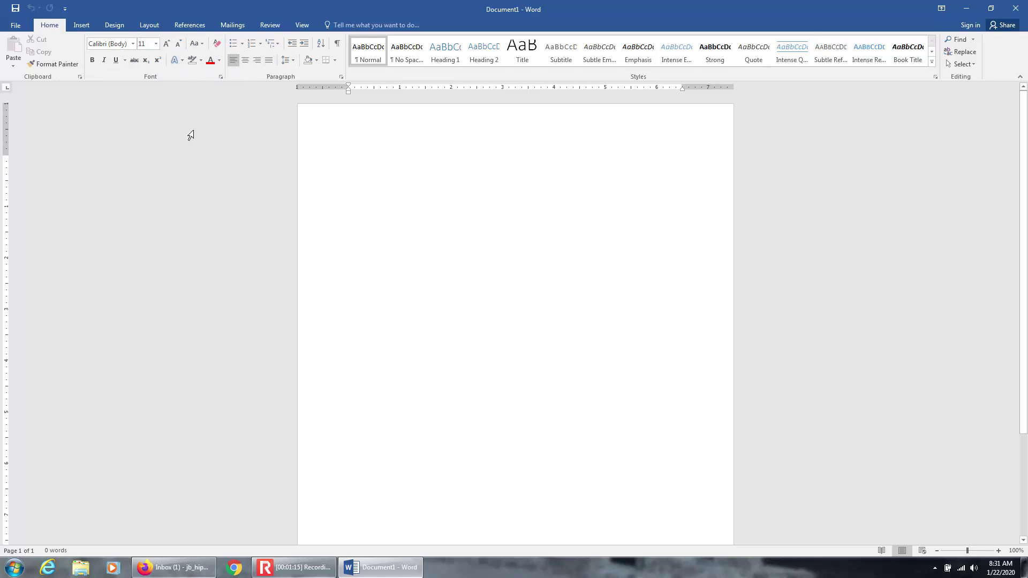
Step: Pick Times New Roman in the Font box and 12 in the Font Size box
{"action": "left_click", "coordinate": [134, 44]}
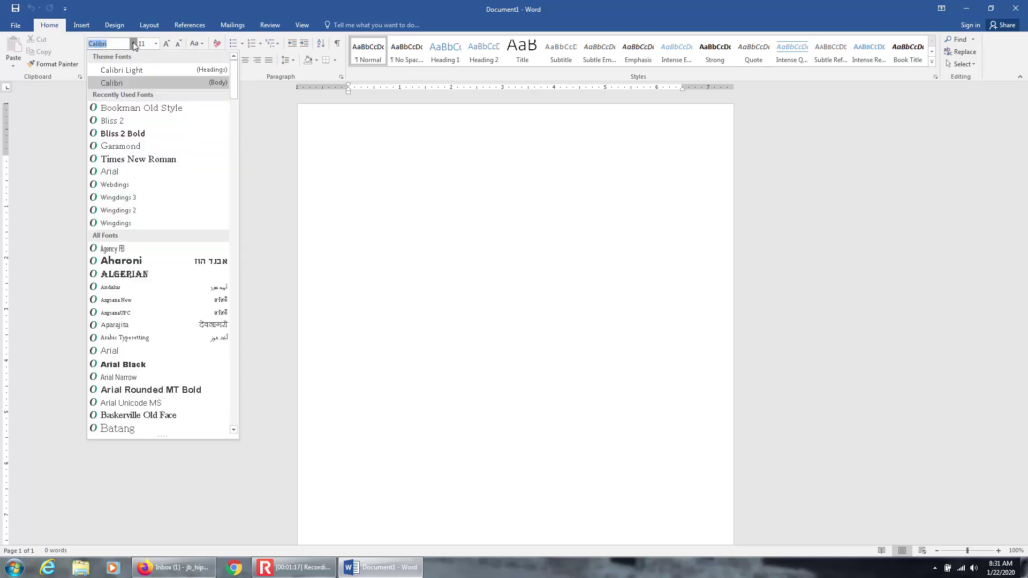
{"action": "left_click", "coordinate": [157, 159]}
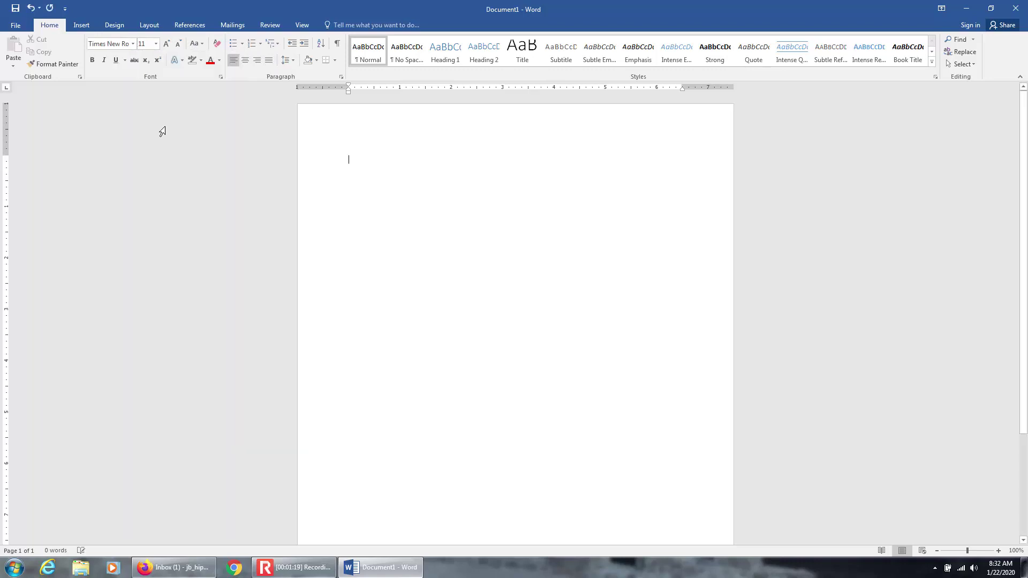
{"action": "left_click", "coordinate": [157, 43]}
{"action": "left_click", "coordinate": [139, 103]}
Step: Apply 2.0 line spacing and remove the space after paragraphs
{"action": "left_click", "coordinate": [292, 61]}
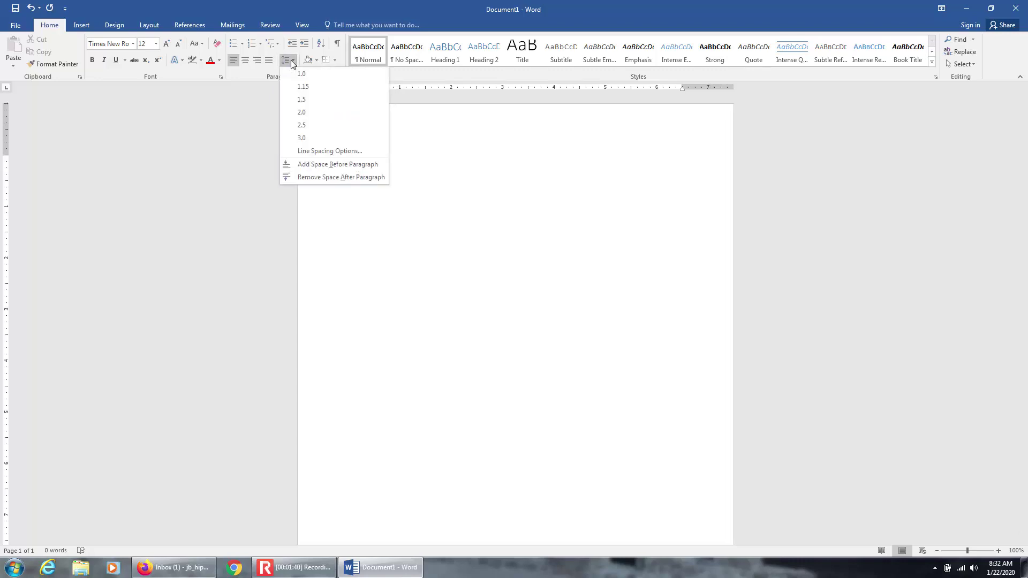
{"action": "left_click", "coordinate": [303, 113]}
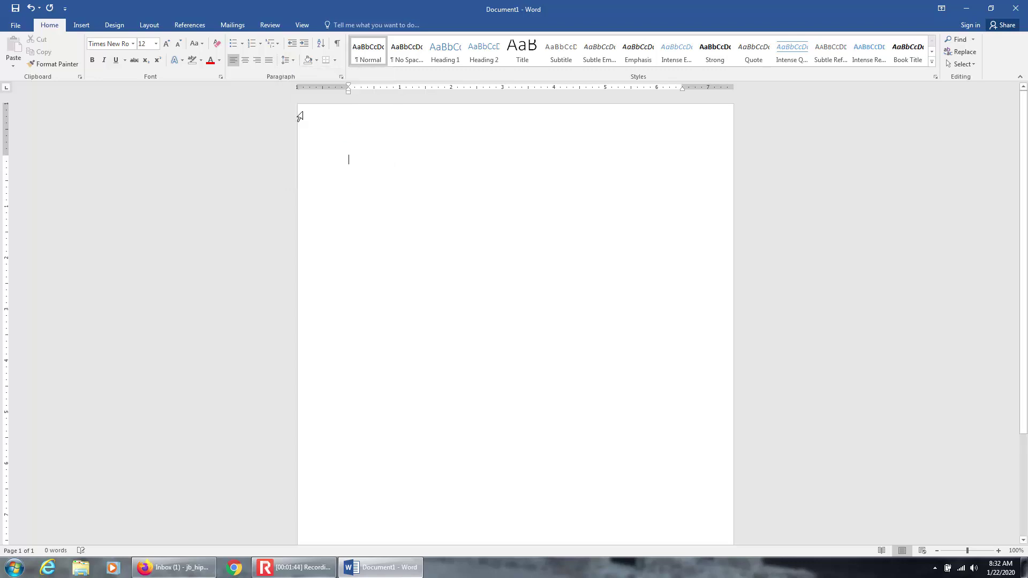
{"action": "left_click", "coordinate": [287, 61]}
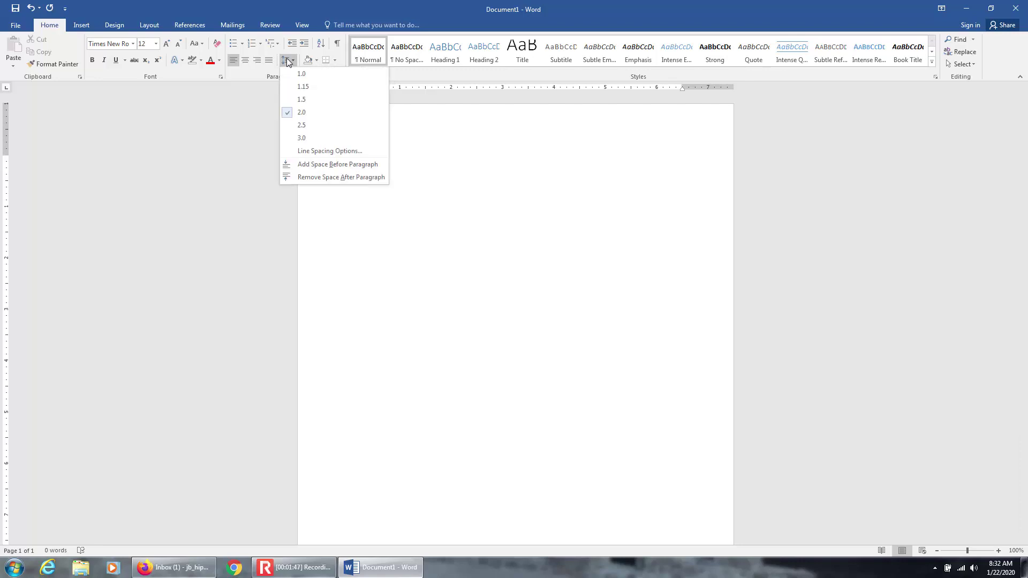
{"action": "left_click", "coordinate": [320, 177]}
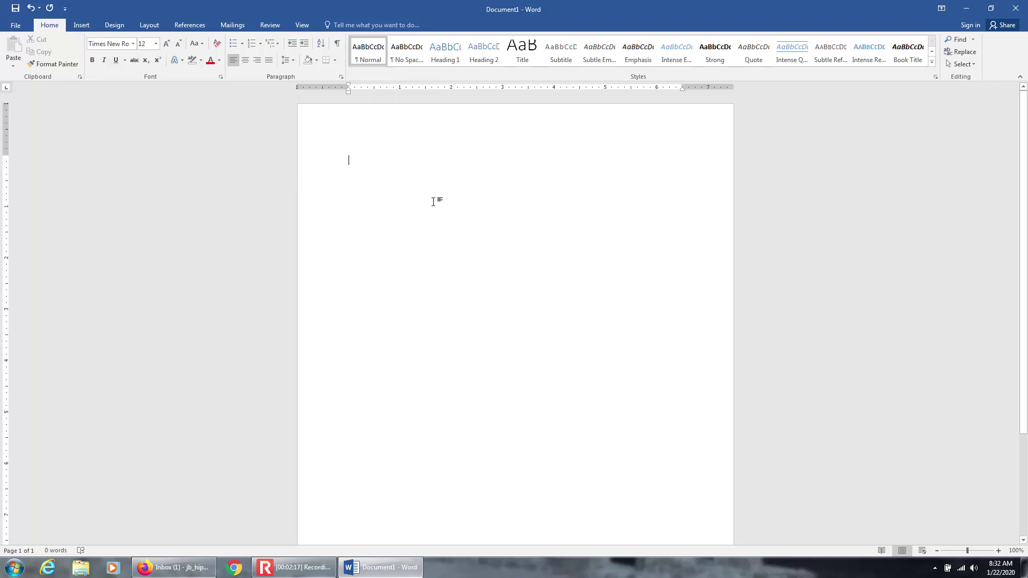
Step: Type Your Name, Instructor's Name, Course and Date on separate lines, then start a new line
{"action": "type", "text": "Your Name"}
{"action": "key", "text": "Return"}
{"action": "type", "text": "Instructor"}
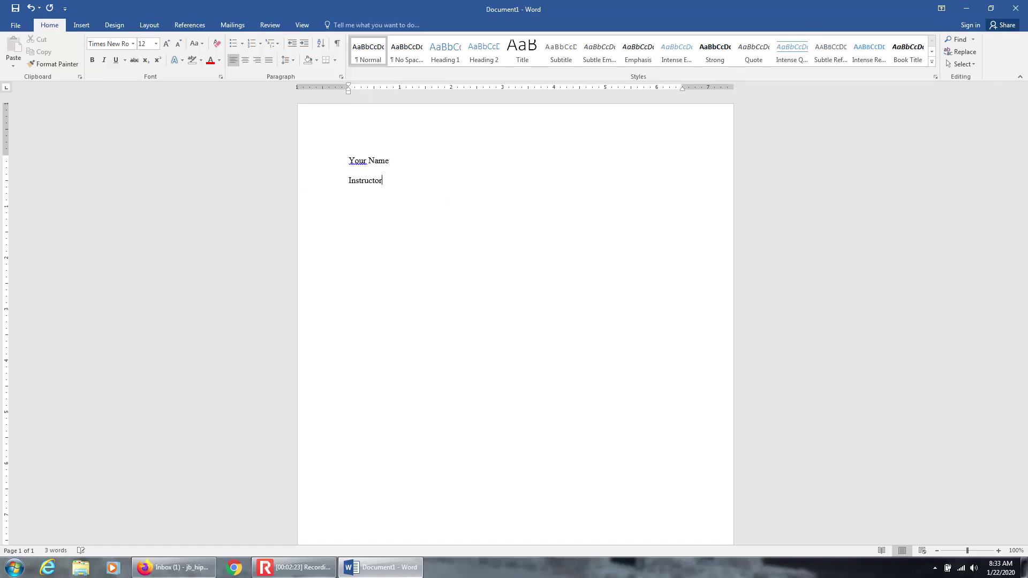
{"action": "type", "text": "s's Name"}
{"action": "type", "text": "Course"}
{"action": "type", "text": "Date"}
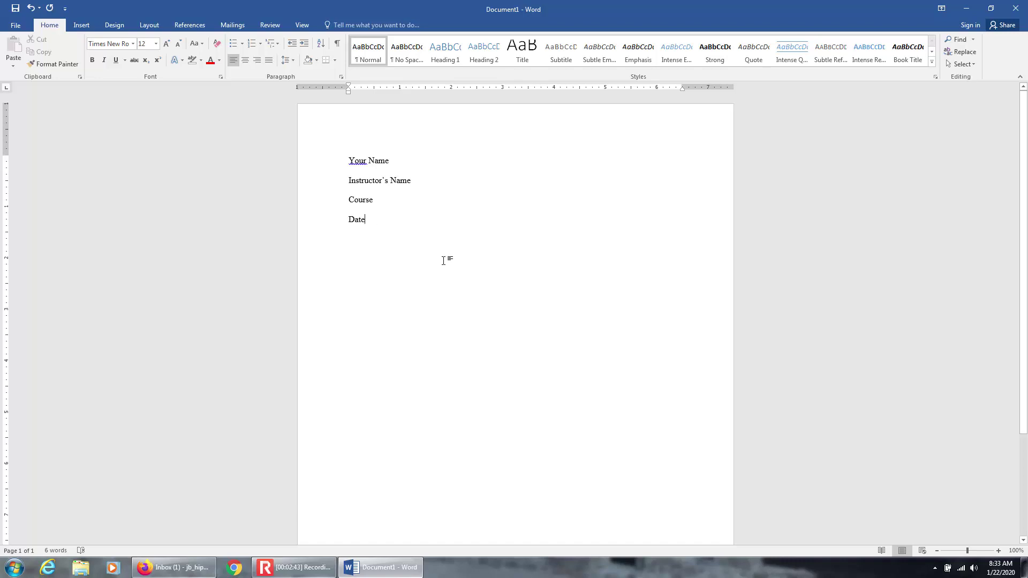
{"action": "key", "text": "Return"}
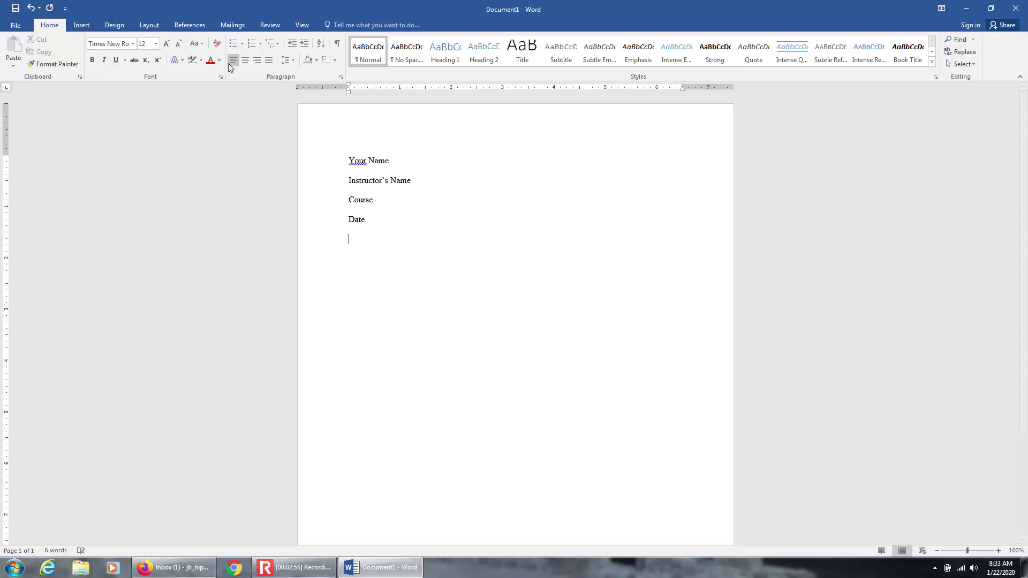
Step: Add the centred title 'Title of Essay Goes Here' and start a new paragraph
{"action": "left_click", "coordinate": [245, 60]}
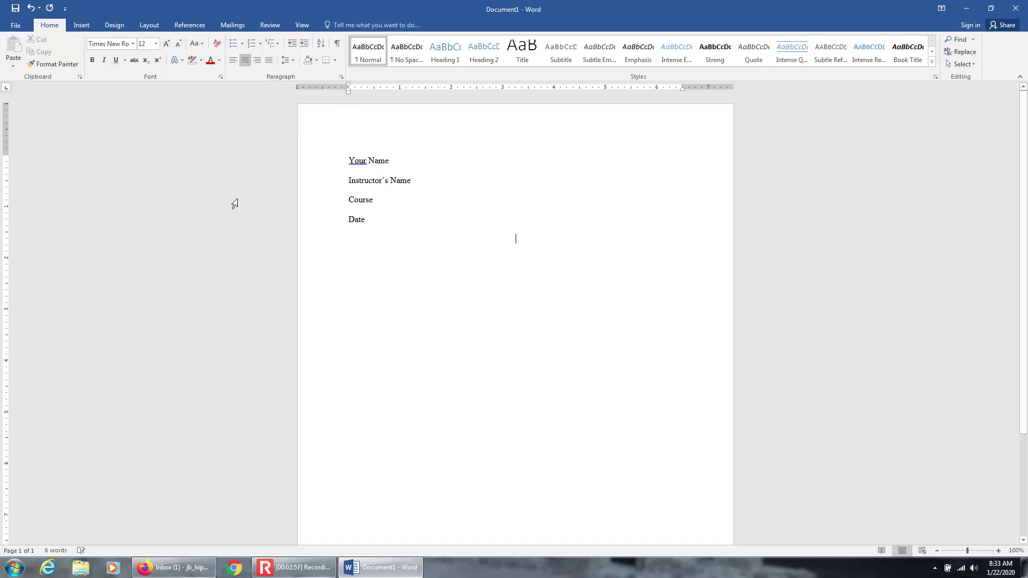
{"action": "type", "text": "Title of Essay Goes Here"}
{"action": "key", "text": "Return"}
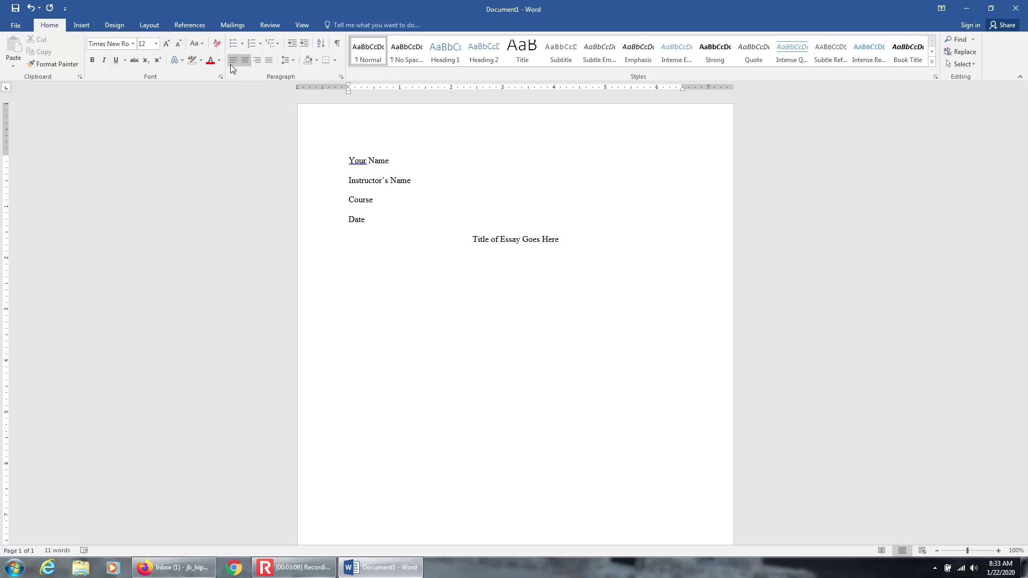
Step: Type two left-aligned, first-line-indented placeholder paragraphs starting 'Intro paragraph begins here' and 'Next paragraph begins here'
{"action": "left_click", "coordinate": [234, 61]}
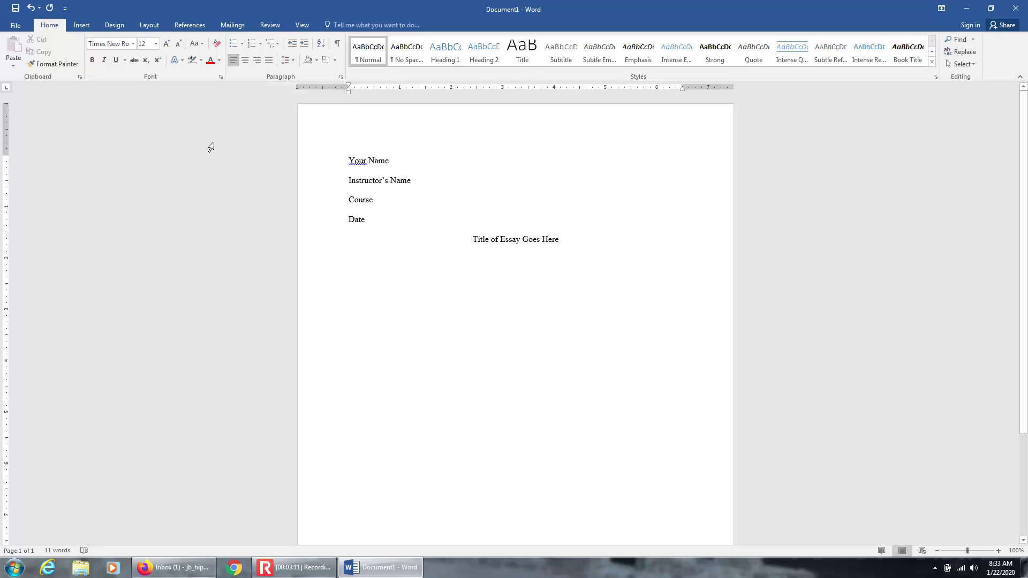
{"action": "key", "text": "Tab"}
{"action": "type", "text": "Intr"}
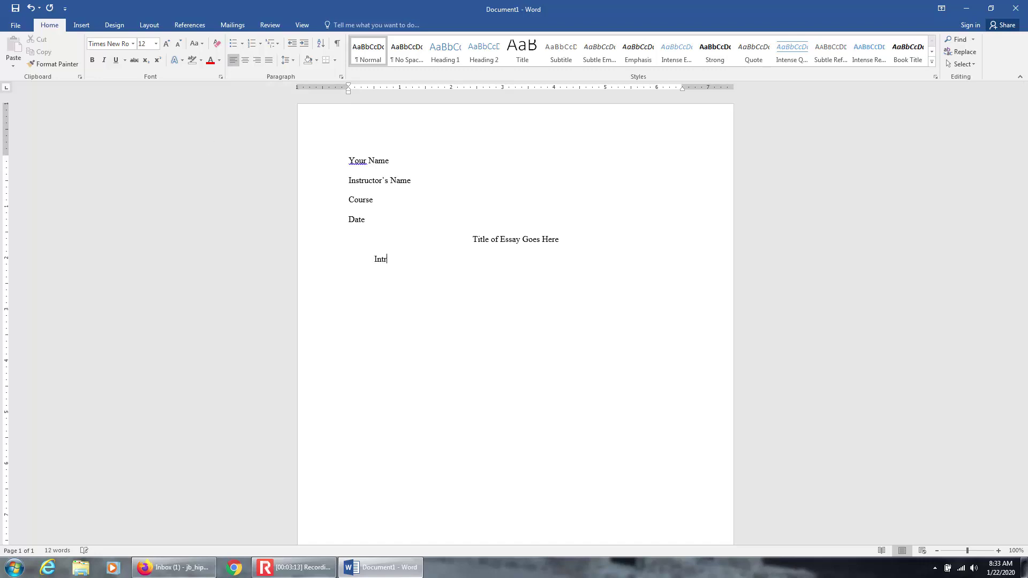
{"action": "type", "text": "o paragraph begins here - etc. etc. adl"}
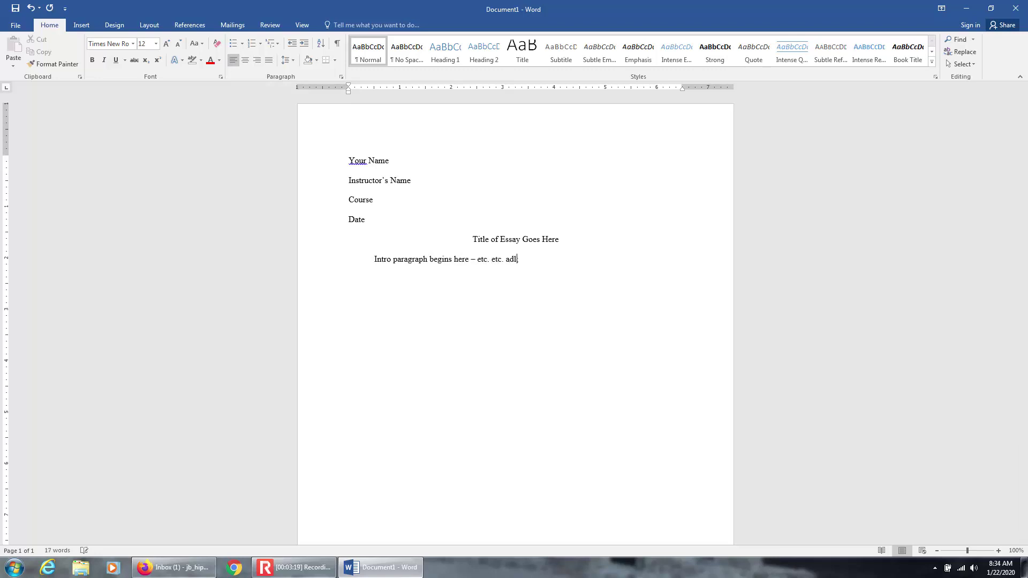
{"action": "type", "text": "adf ;oisufd ;lsajmdy ;oiarf l;k sadyu df l;j sadu"}
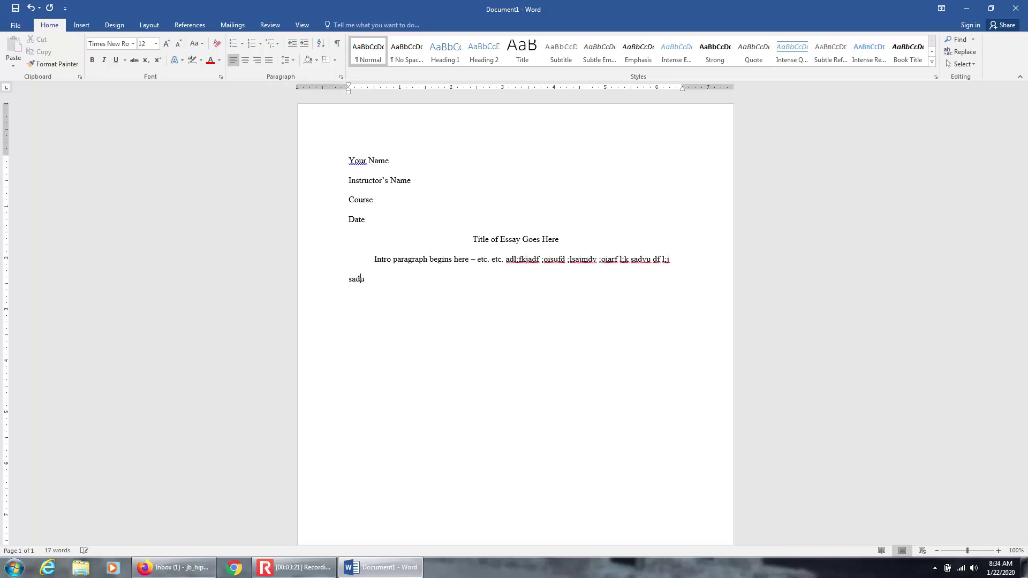
{"action": "type", "text": " sadj saduf"}
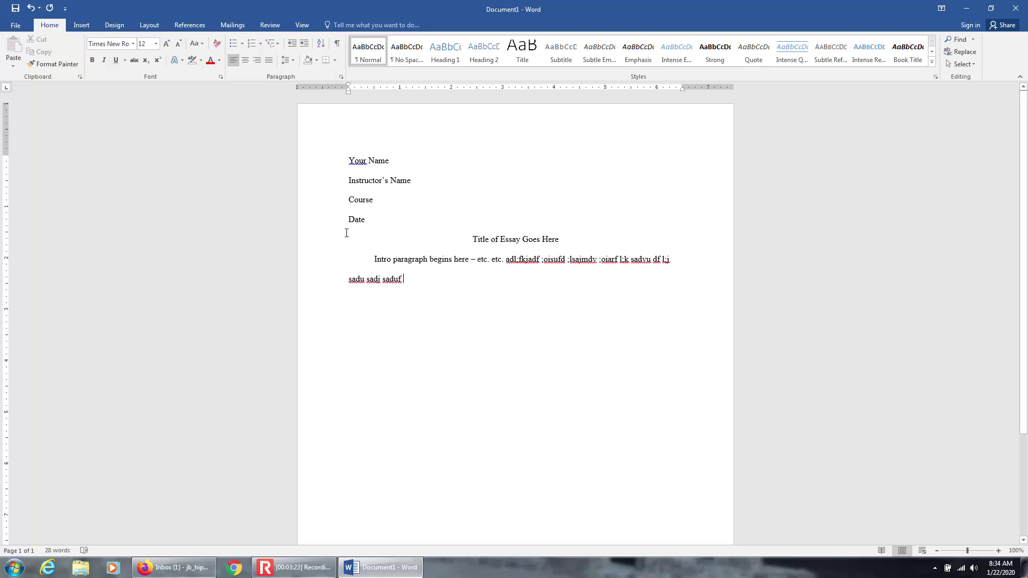
{"action": "left_click", "coordinate": [375, 259]}
{"action": "key", "text": "Return"}
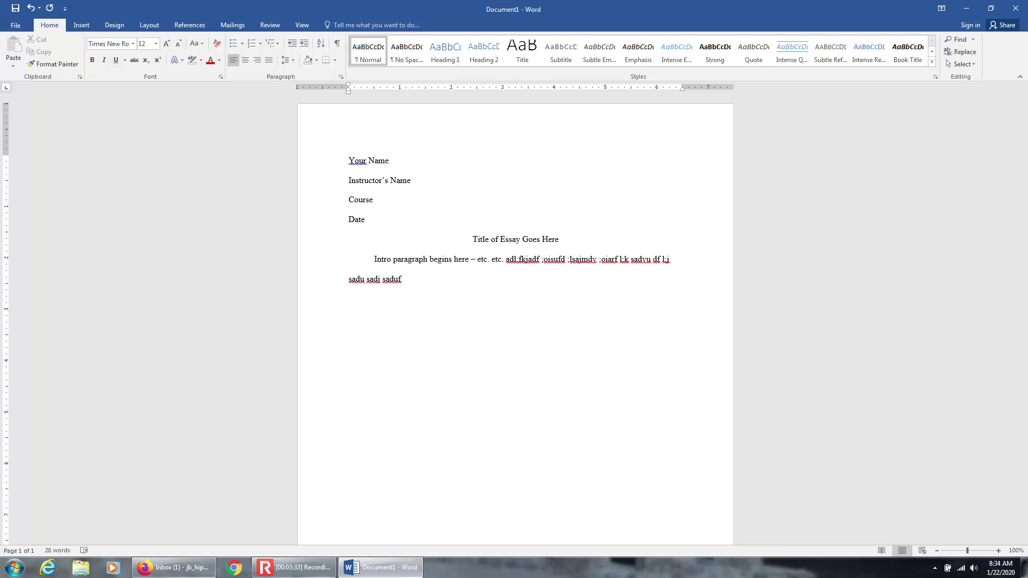
{"action": "type", "text": "Next paragraph be"}
{"action": "type", "text": "gins here"}
{"action": "type", "text": "...asdfl; kjsadp ua df l;imsad fyu sadv jsadu asdj"}
{"action": "type", "text": " saduypo asdklfy jsadvo iu sadv l;jmsavd oiu sadkj sadvio usad"}
{"action": "type", "text": "vc"}
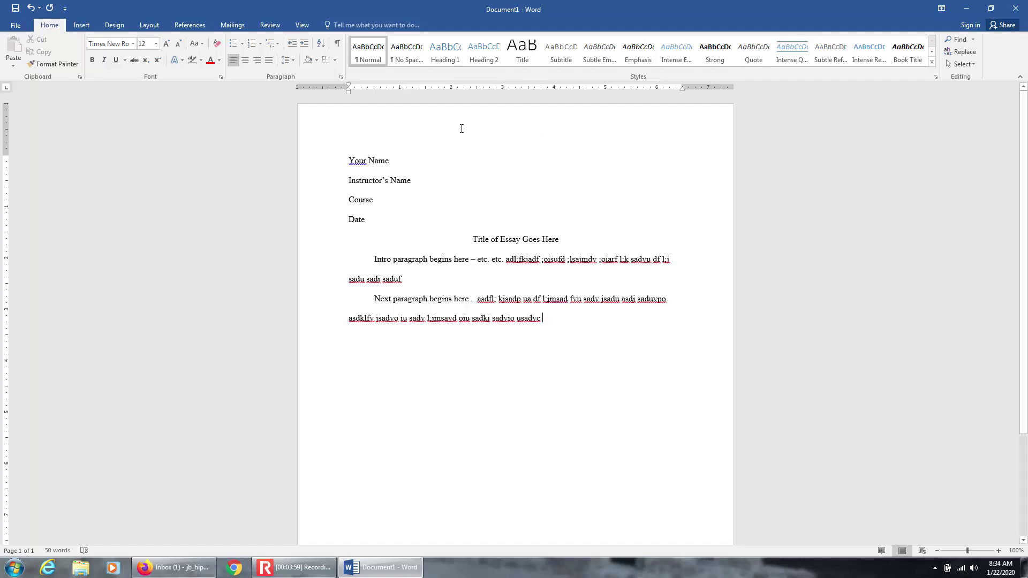
Step: Insert a Plain Number 3 top-of-page number and type the author's last name before it
{"action": "left_click", "coordinate": [81, 26]}
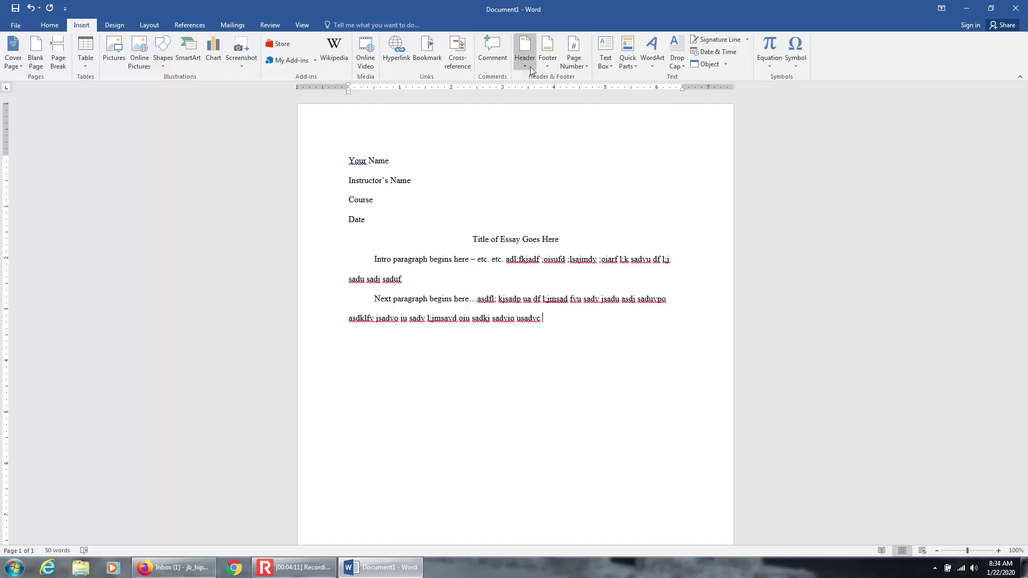
{"action": "left_click", "coordinate": [577, 65]}
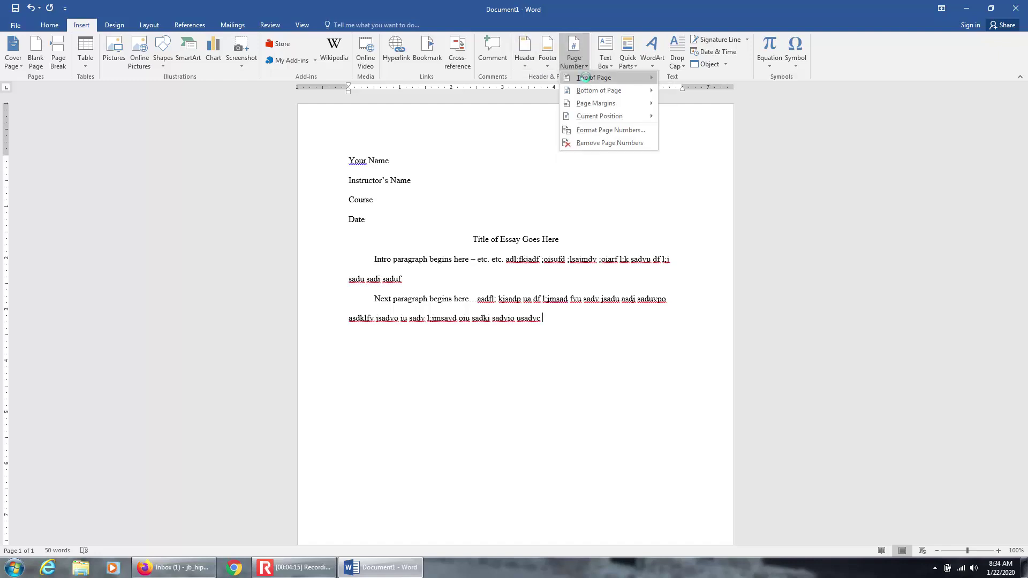
{"action": "mouse_move", "coordinate": [587, 78]}
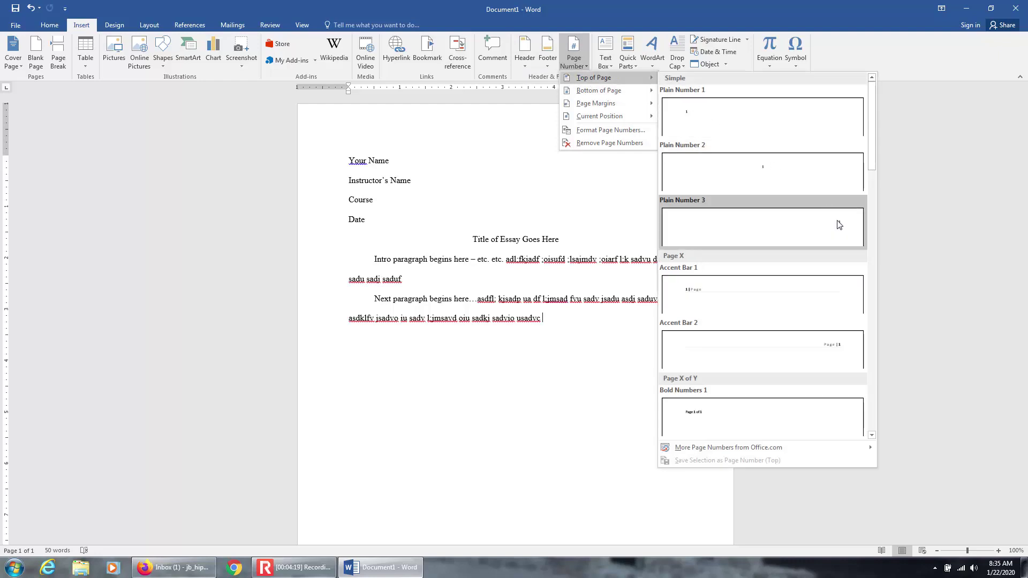
{"action": "left_click", "coordinate": [805, 234]}
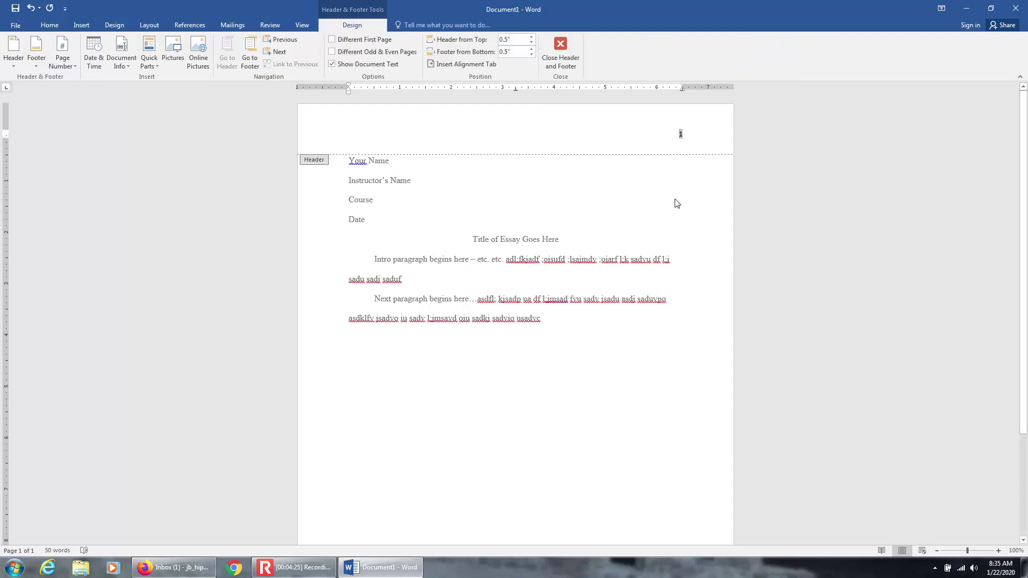
{"action": "type", "text": "Hippensteel"}
Step: Format the header's name and page number as Times New Roman 12
{"action": "left_click_drag", "start_coordinate": [687, 133], "coordinate": [638, 134]}
{"action": "left_click", "coordinate": [702, 100]}
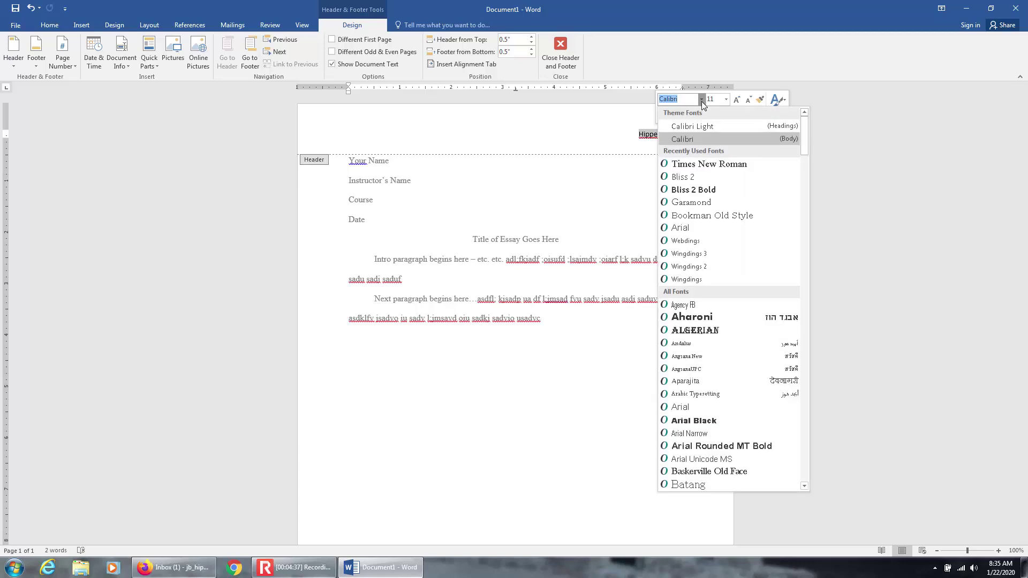
{"action": "left_click", "coordinate": [705, 165]}
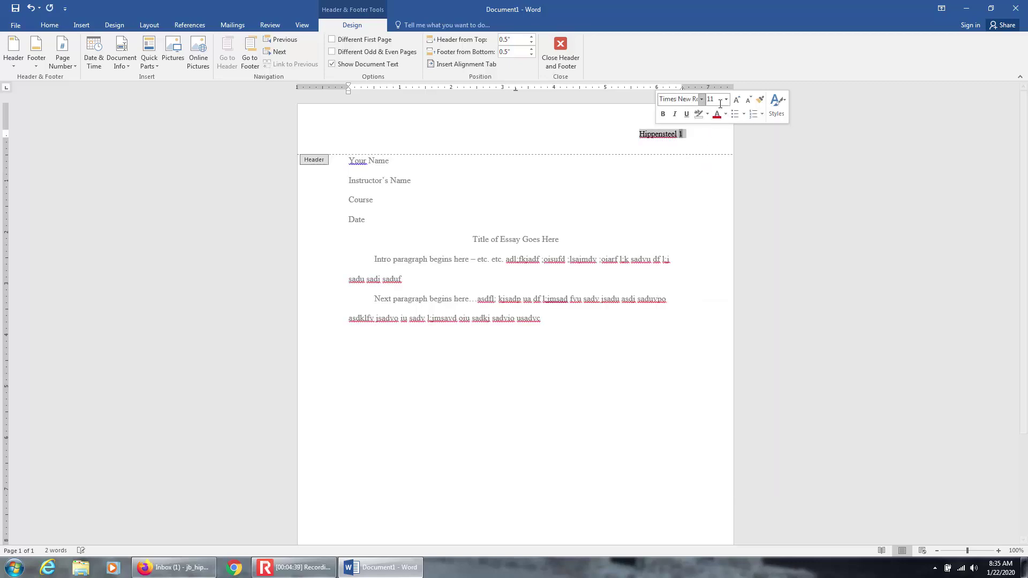
{"action": "left_click", "coordinate": [726, 99]}
{"action": "left_click", "coordinate": [722, 153]}
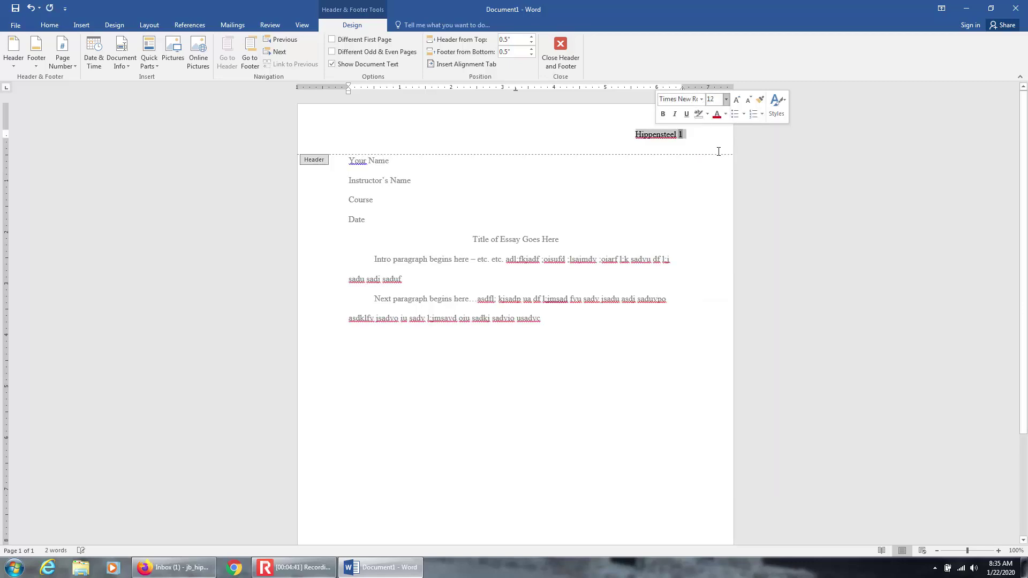
{"action": "double_click", "coordinate": [622, 210]}
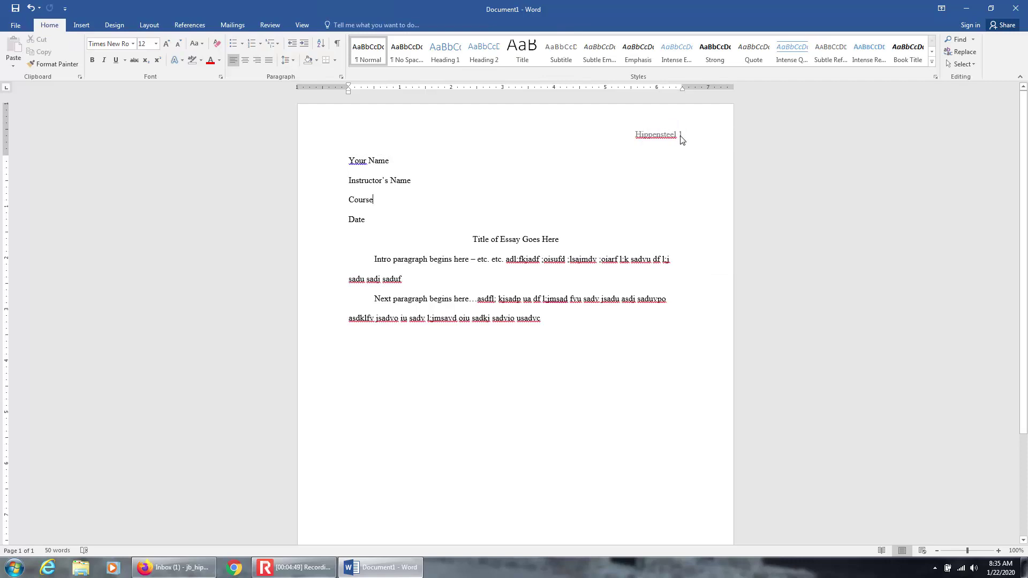
{"action": "left_click", "coordinate": [568, 322]}
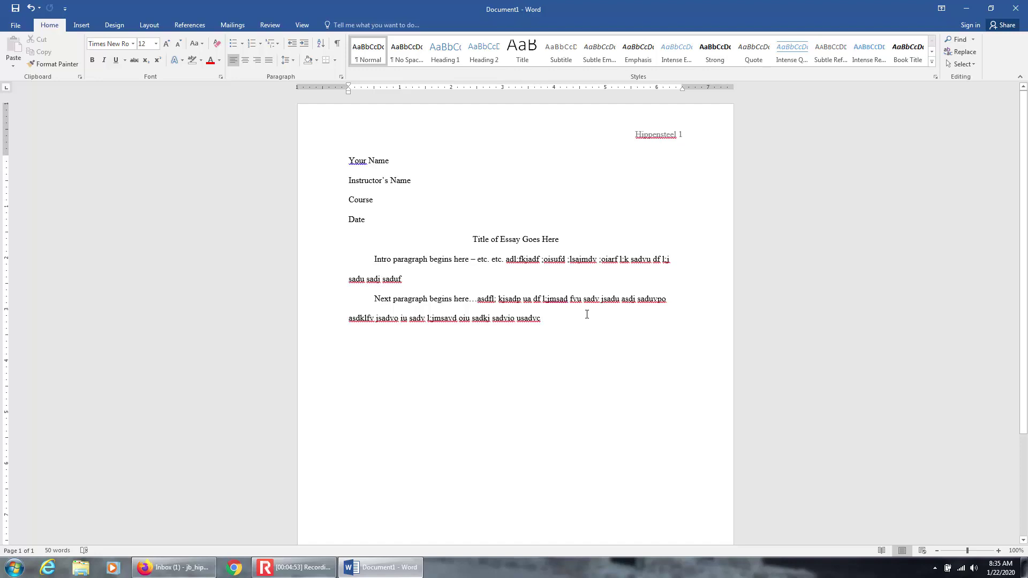